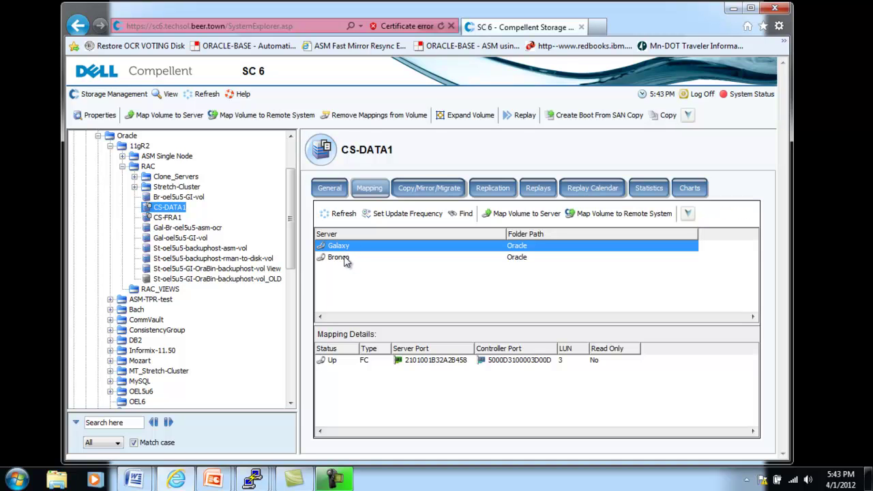
- Display CS-DATA1's replays, including the frozen 16.05 GB oraclone04011712 replay
{"action": "left_click", "coordinate": [172, 218]}
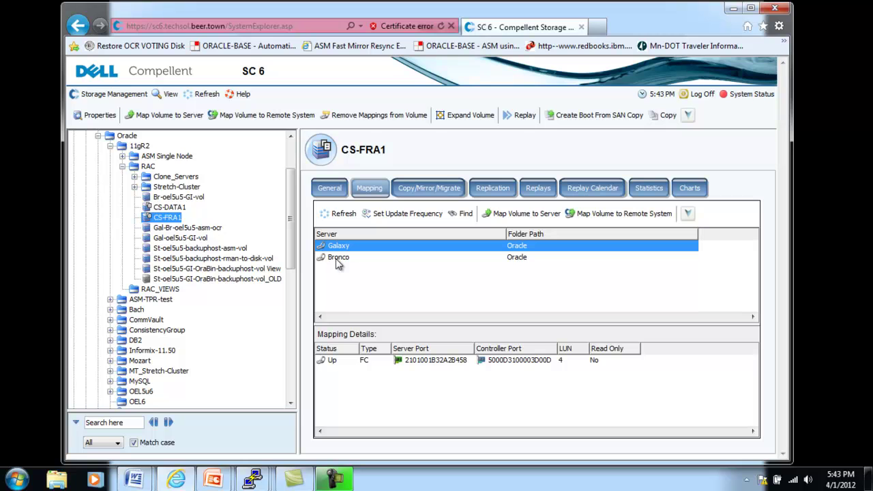
{"action": "left_click", "coordinate": [169, 208]}
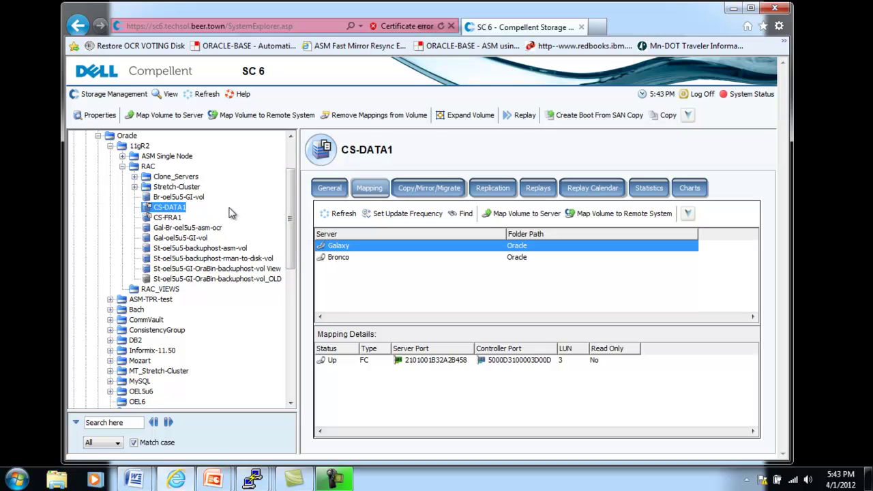
{"action": "left_click", "coordinate": [537, 189]}
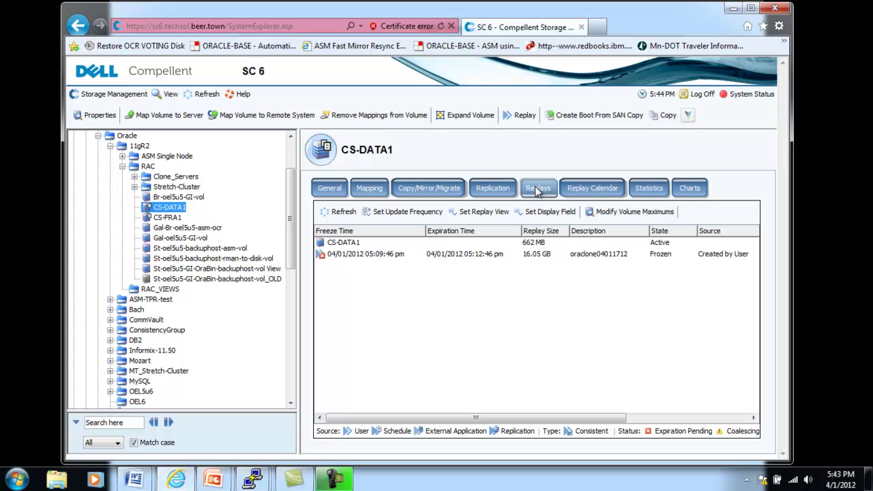
- Check CS-FRA1's matching frozen replay, then open the empty RAC_VIEWS folder under 11gR2
{"action": "left_click", "coordinate": [164, 219]}
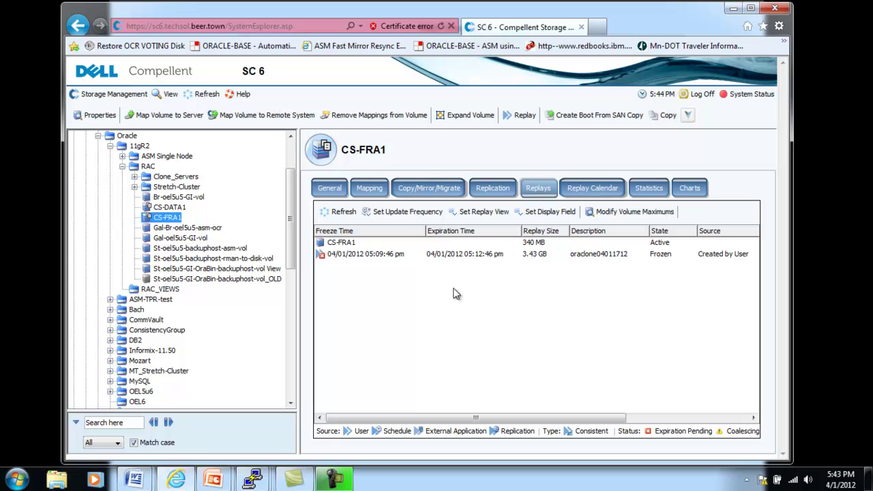
{"action": "left_click", "coordinate": [169, 290]}
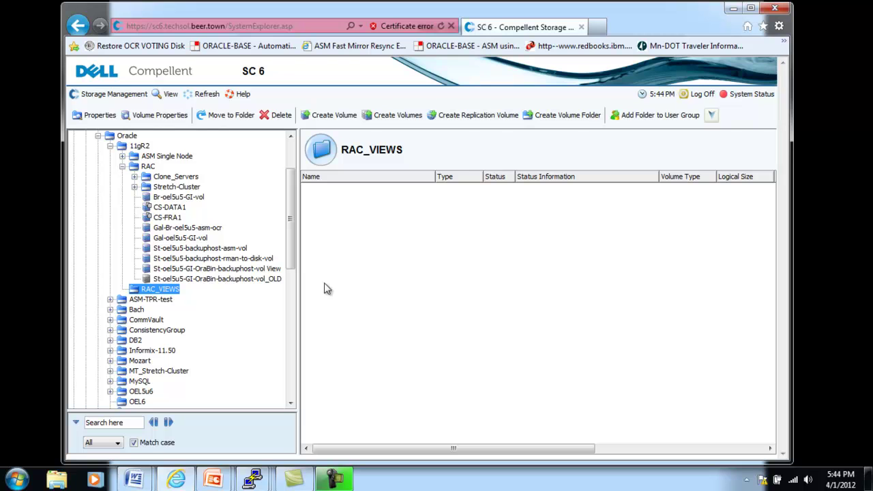
- Open the Oracle11gR2RAC replay profile's consistency group listing the CS-DATA1 and CS-FRA1 replays
{"action": "left_click_drag", "start_coordinate": [292, 238], "coordinate": [279, 353]}
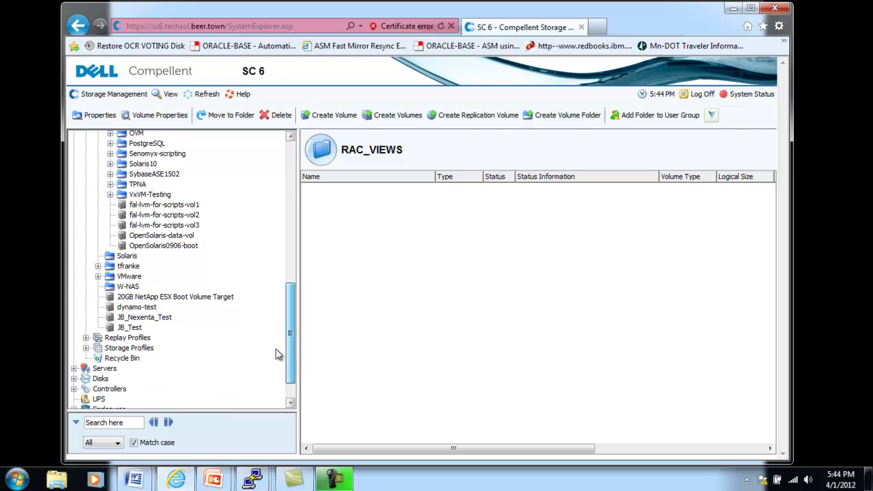
{"action": "left_click", "coordinate": [88, 339]}
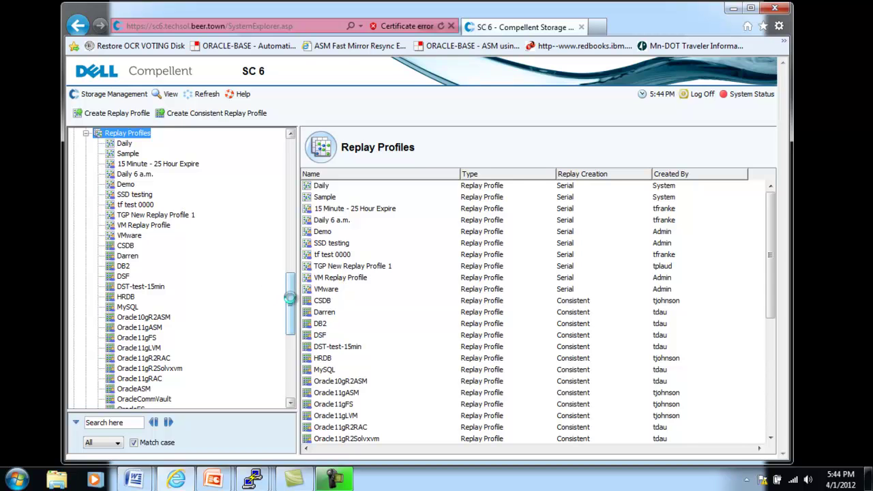
{"action": "scroll", "coordinate": [273, 304], "scroll_direction": "down", "scroll_amount": 5}
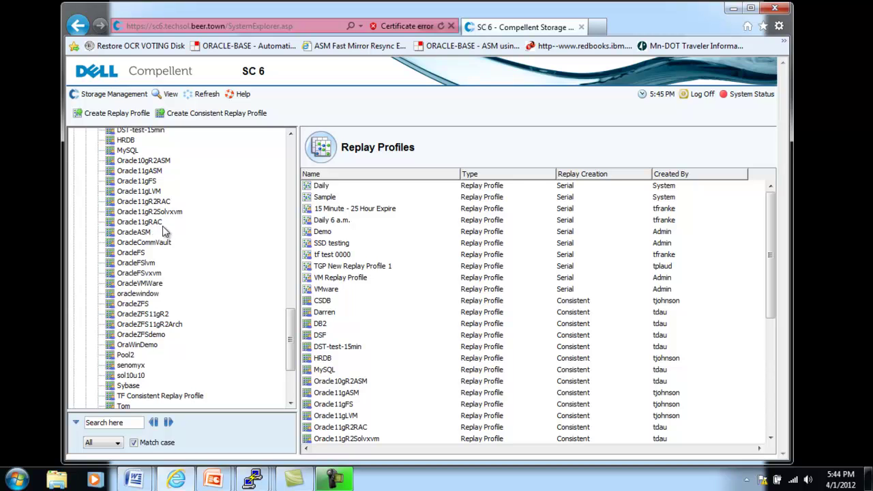
{"action": "left_click", "coordinate": [162, 204]}
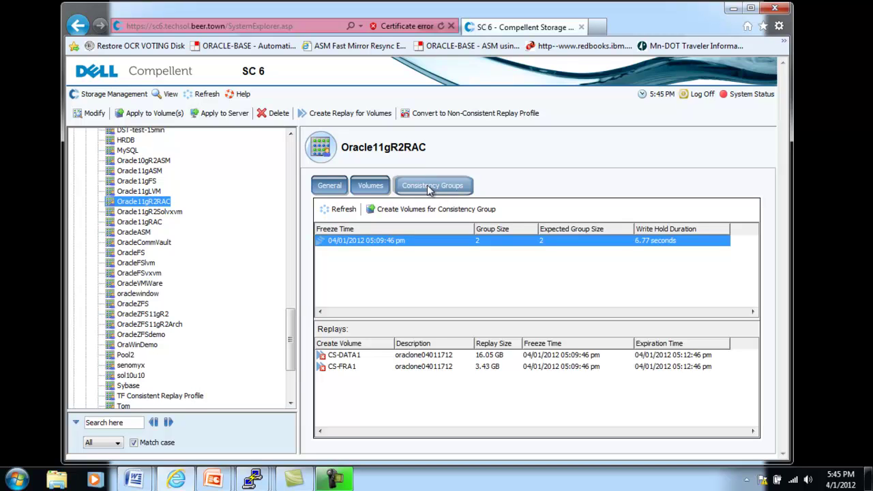
- List the Oracle11gR2RAC profile's volumes CS-DATA1 and CS-FRA1, then switch to the PuTTY sessions
{"action": "left_click", "coordinate": [372, 186]}
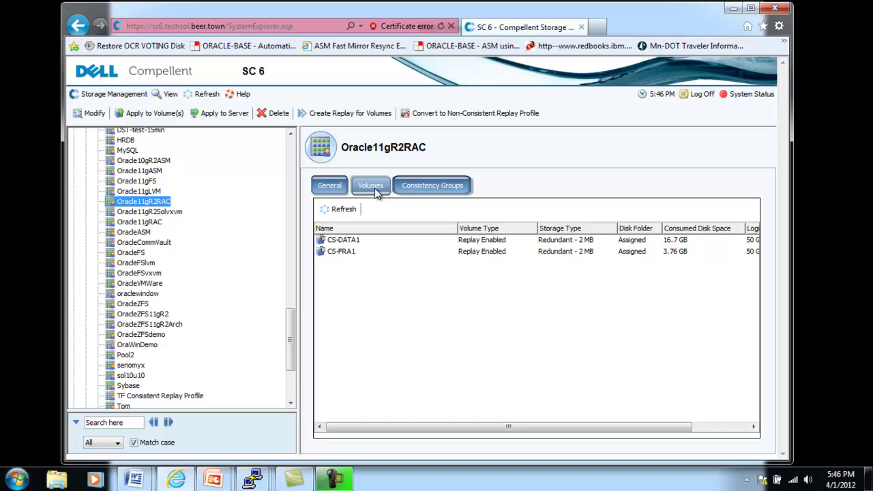
{"action": "key", "text": "alt+Tab"}
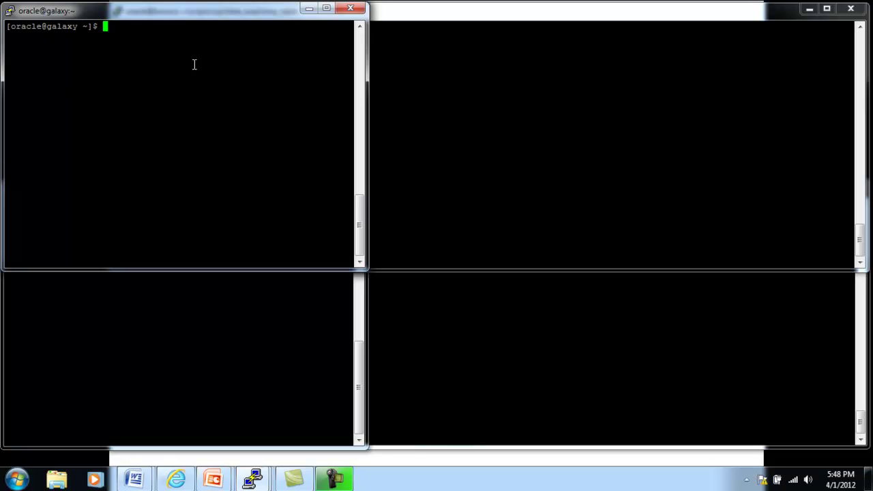
- Step through the galaxy, bronco, saleen and viper PuTTY sessions, highlighting each host name
{"action": "double_click", "coordinate": [62, 26]}
{"action": "left_click", "coordinate": [426, 15]}
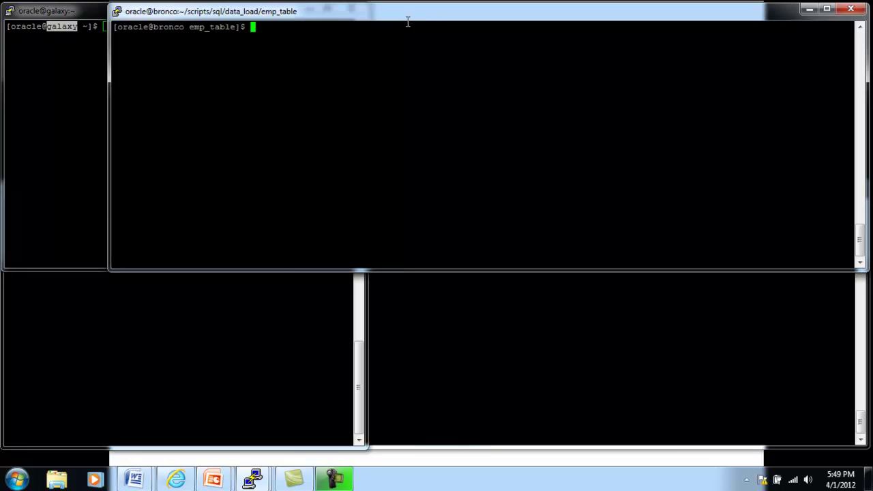
{"action": "double_click", "coordinate": [176, 28]}
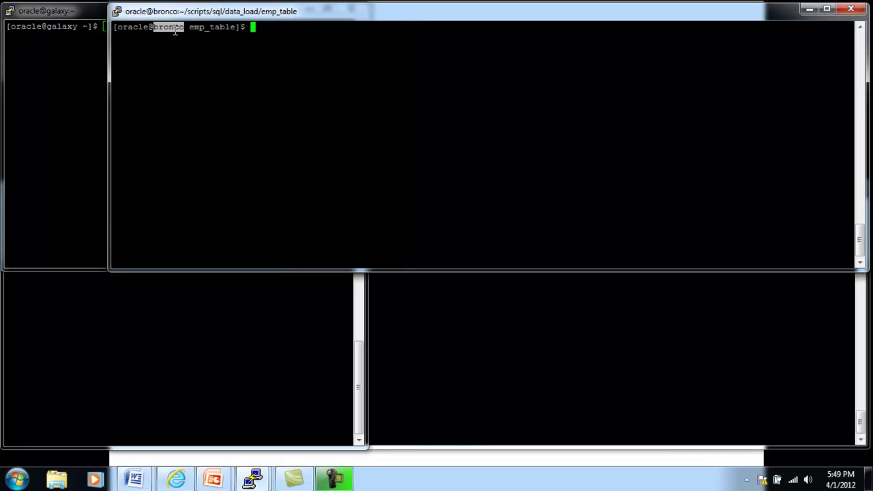
{"action": "left_click", "coordinate": [359, 428]}
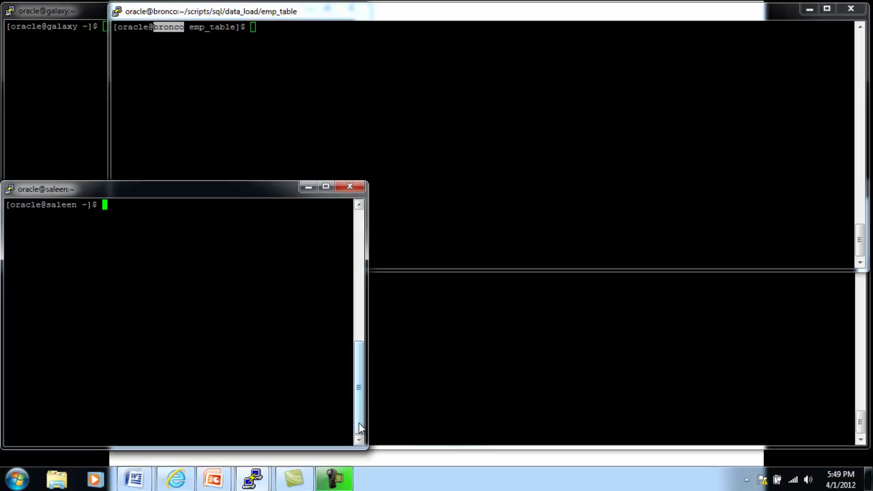
{"action": "double_click", "coordinate": [61, 206]}
{"action": "left_click", "coordinate": [860, 429]}
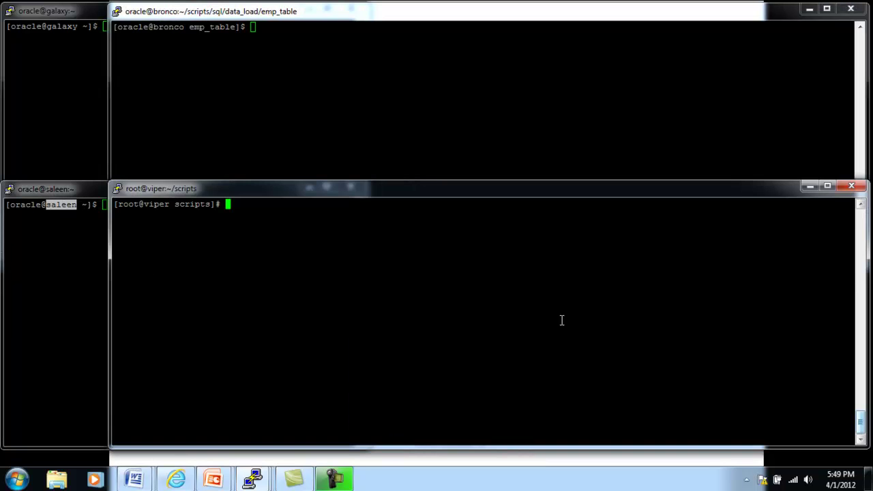
{"action": "double_click", "coordinate": [156, 204]}
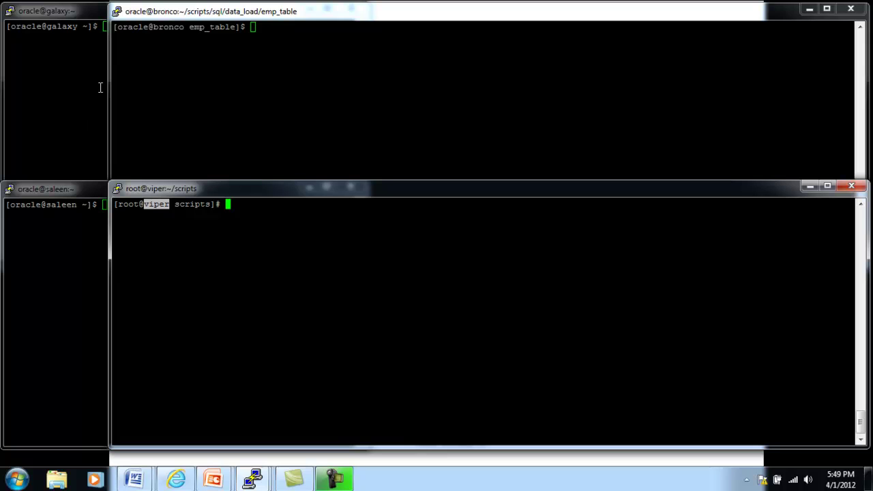
- Revisit the galaxy, saleen and bronco sessions, finishing with viper's root session in front
{"action": "left_click", "coordinate": [69, 14]}
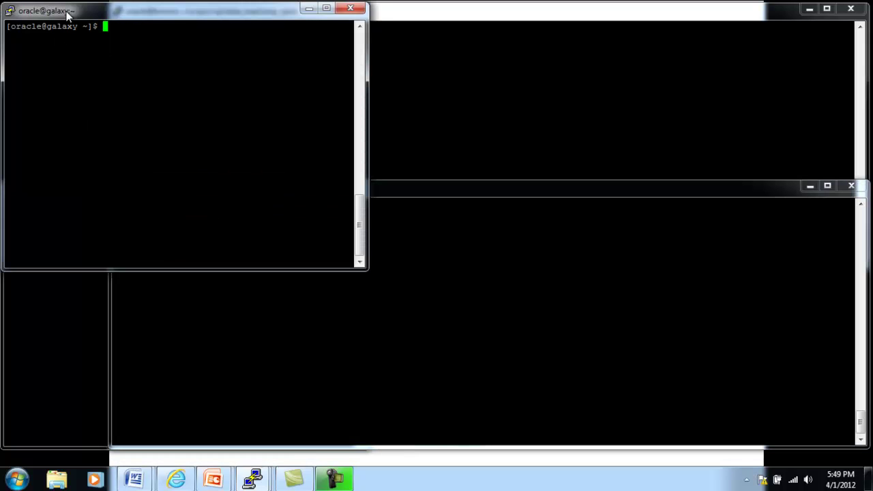
{"action": "double_click", "coordinate": [61, 26]}
{"action": "left_click", "coordinate": [22, 347]}
{"action": "double_click", "coordinate": [64, 206]}
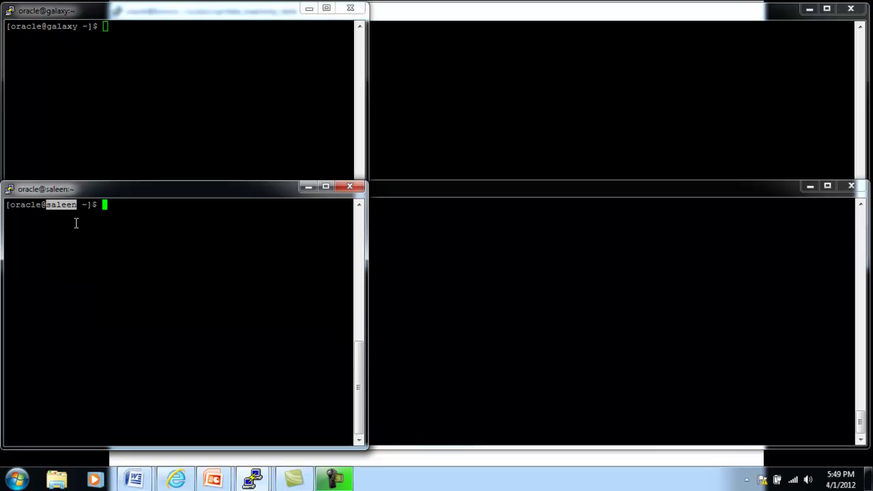
{"action": "left_click", "coordinate": [488, 17]}
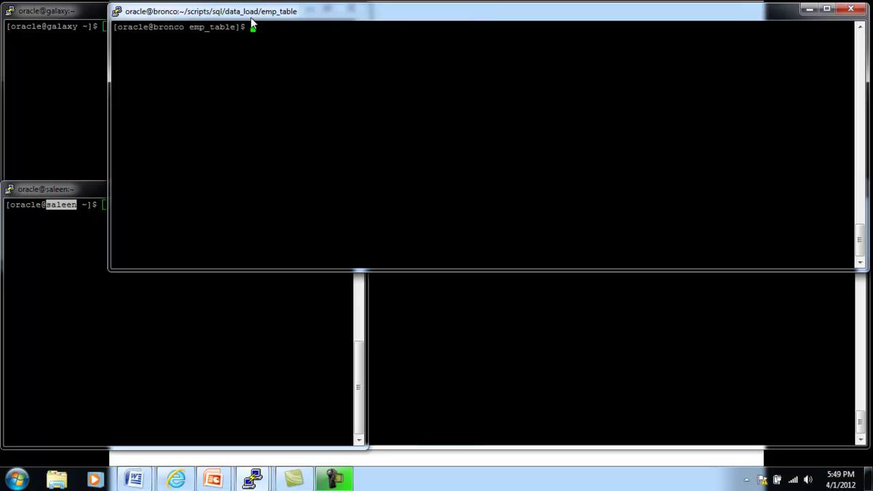
{"action": "left_click", "coordinate": [68, 15]}
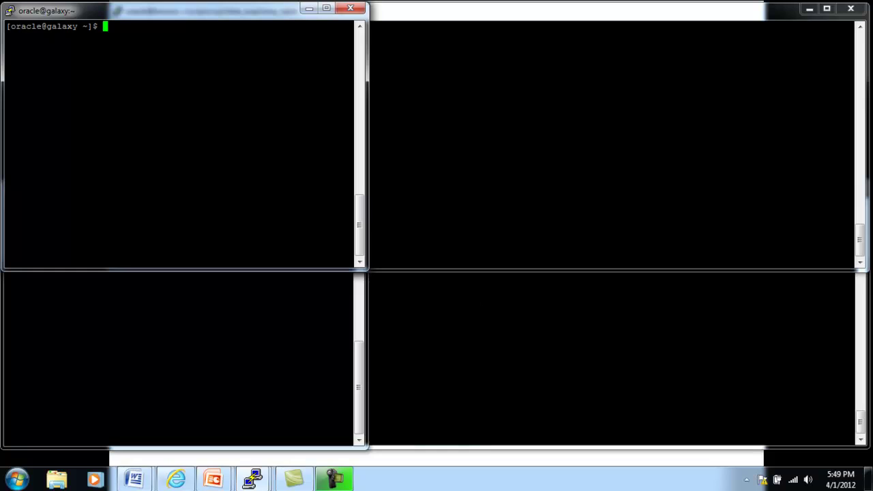
{"action": "left_click", "coordinate": [860, 426]}
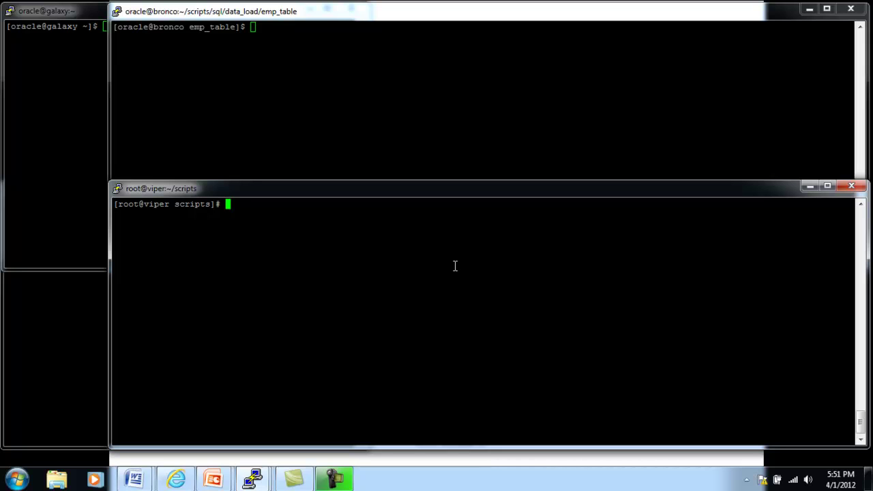
- Run crs-stat.sh on viper and confirm the DATADG and FRADG disk groups are OFFLINE
{"action": "type", "text": "crs-stat.sh"}
{"action": "key", "text": "Return"}
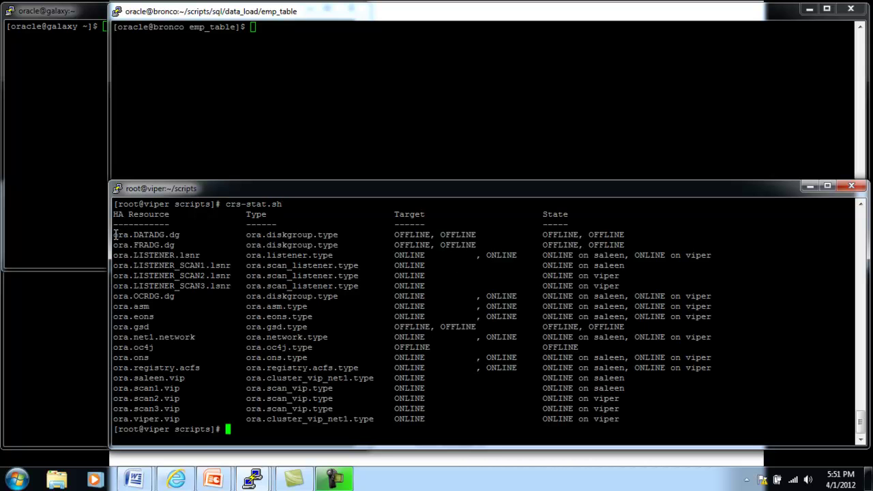
{"action": "left_click_drag", "start_coordinate": [113, 234], "coordinate": [109, 254]}
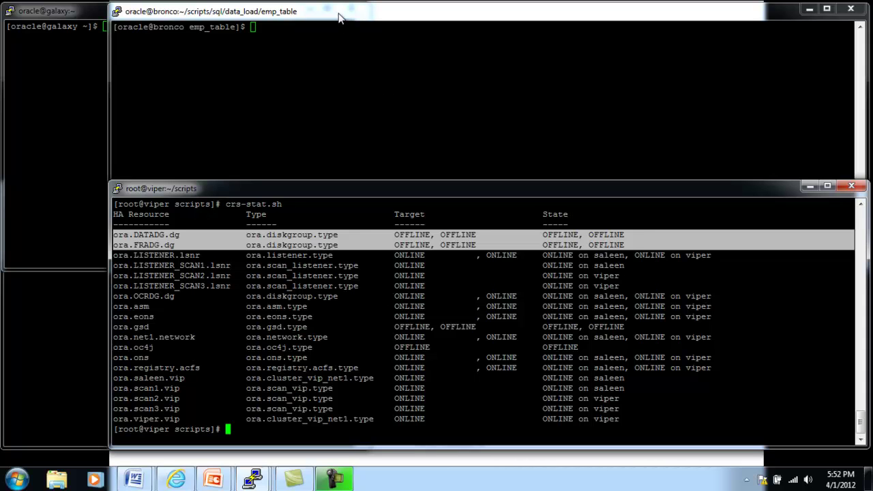
{"action": "left_click", "coordinate": [87, 14]}
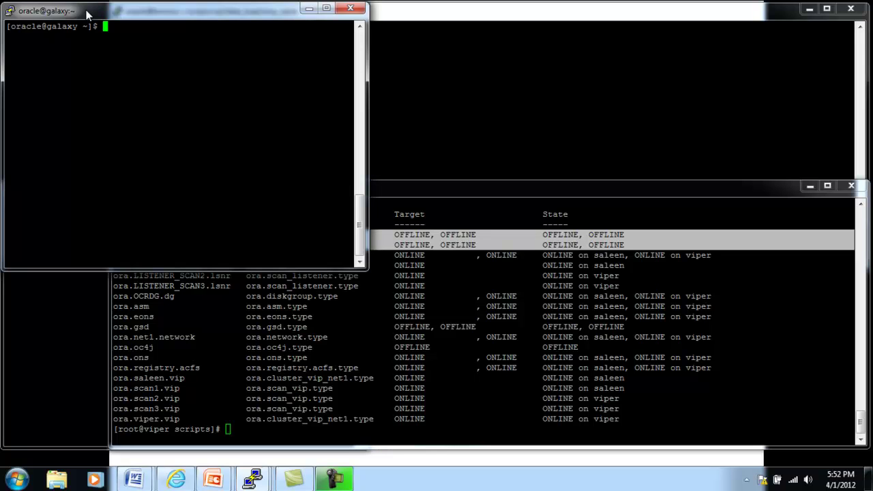
- Log in to SQL*Plus on galaxy as the test user and confirm emp has 0 rows
{"action": "type", "text": "sqlplust"}
{"action": "key", "text": "BackSpace"}
{"action": "type", "text": "testuser/testuser"}
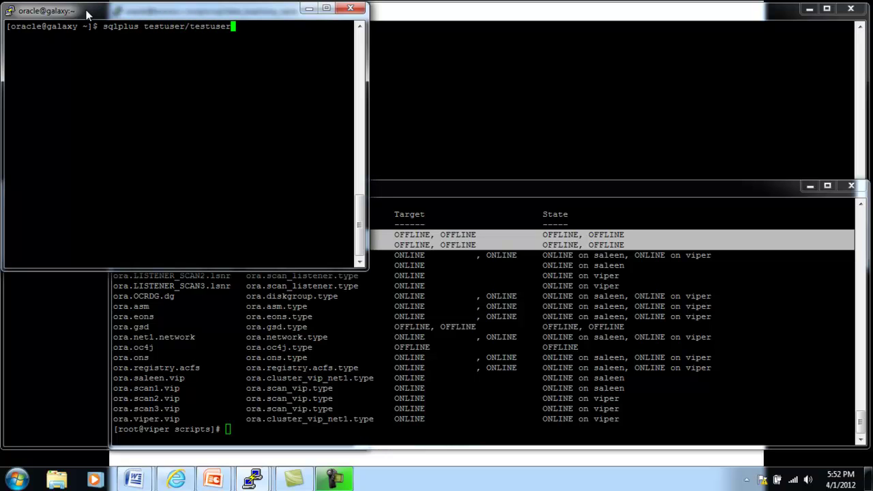
{"action": "key", "text": "Return"}
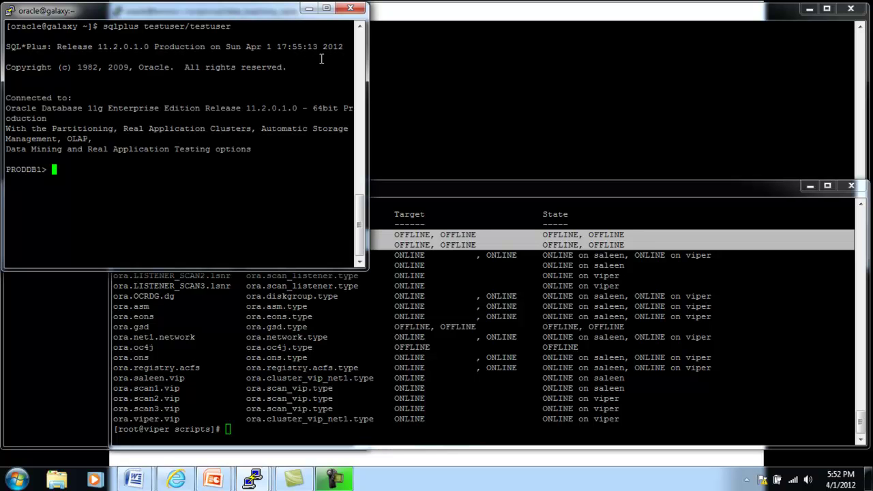
{"action": "type", "text": "select count(*) from emp;"}
{"action": "key", "text": "Return"}
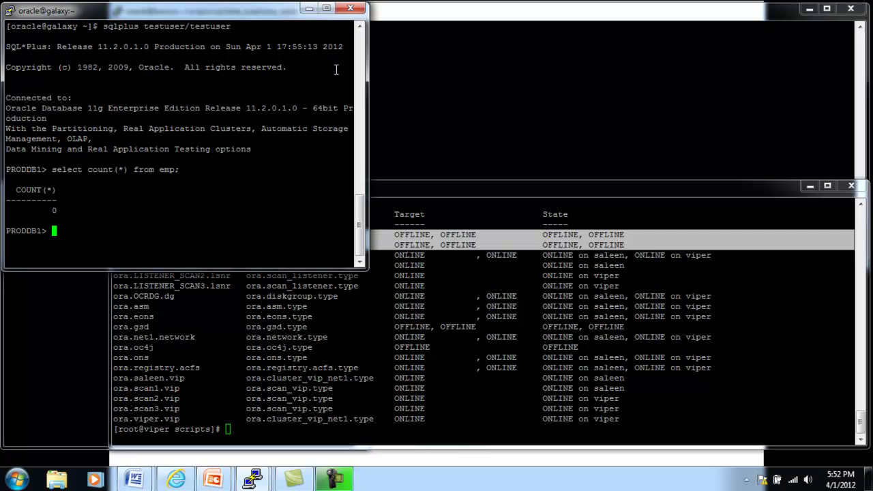
{"action": "left_click", "coordinate": [556, 14]}
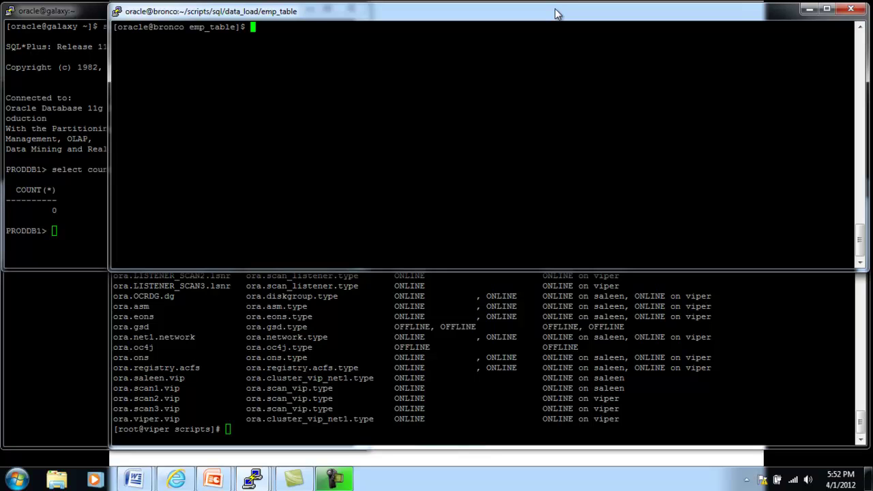
- Stage './insert_emp.sh testuser 1000000 0' at the bronco prompt without running it
{"action": "type", "text": "./inse"}
{"action": "key", "text": "Tab"}
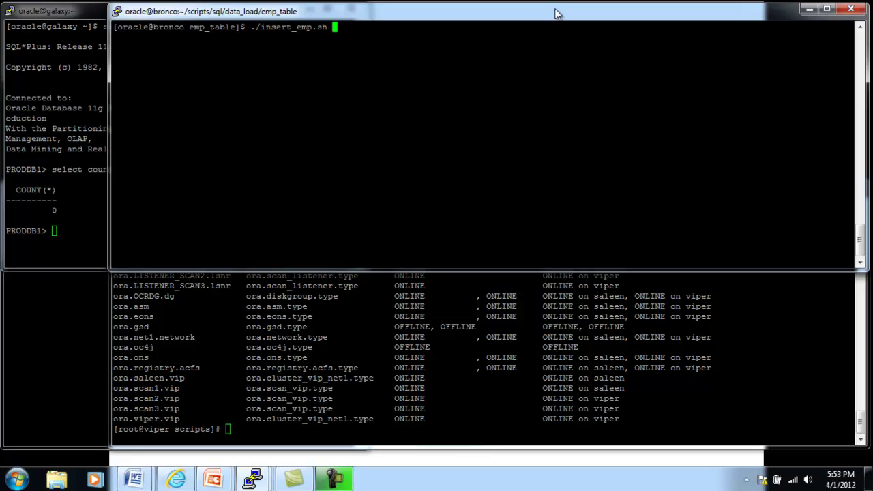
{"action": "type", "text": "testuser 1000000"}
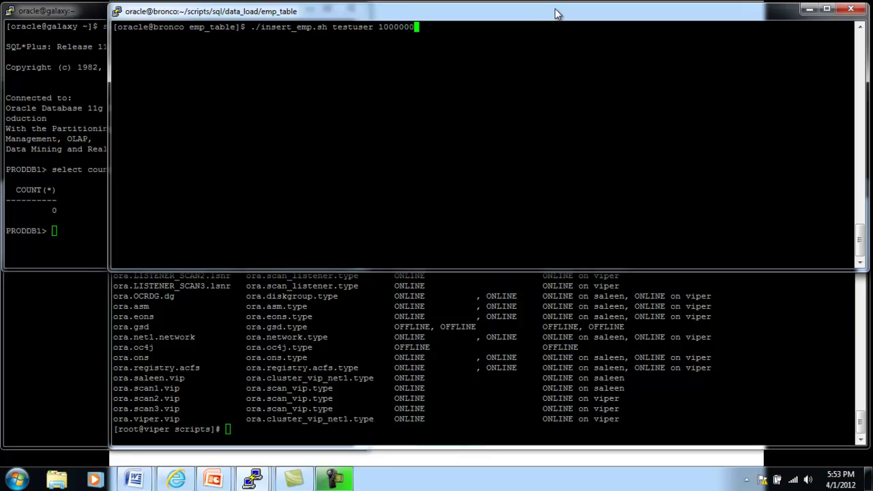
{"action": "type", "text": "0"}
- Stage './clone_rac.sh -c /root/scripts/PRODDB.conf -s -f' at viper's root prompt without running it
{"action": "left_click", "coordinate": [407, 378]}
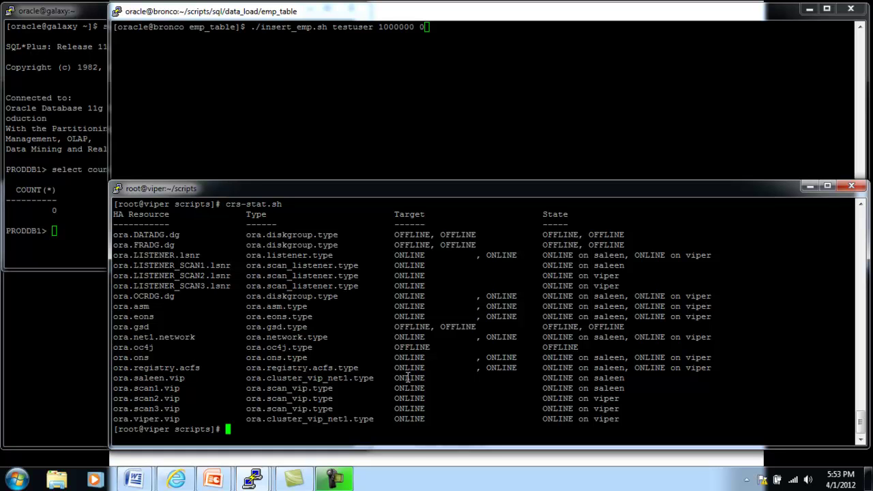
{"action": "type", "text": "./clon"}
{"action": "key", "text": "Tab"}
{"action": "type", "text": "-c /root/"}
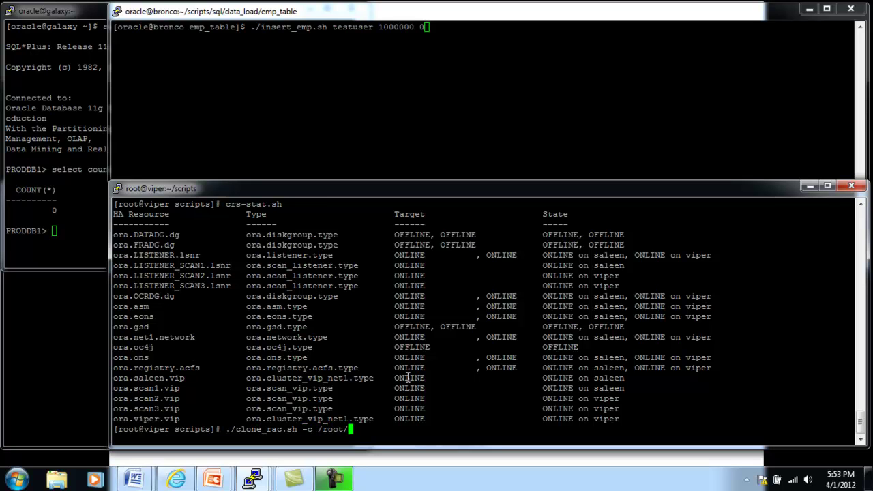
{"action": "type", "text": "sc"}
{"action": "key", "text": "Tab"}
{"action": "type", "text": "PRO"}
{"action": "key", "text": "Tab"}
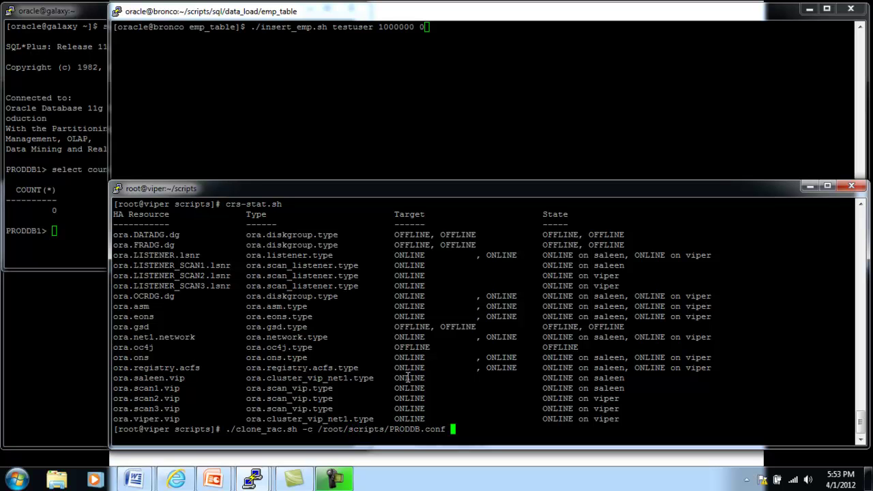
{"action": "type", "text": "-s -f"}
- Start the insert_emp.sh data load into emp from the bronco session
{"action": "left_click", "coordinate": [203, 12]}
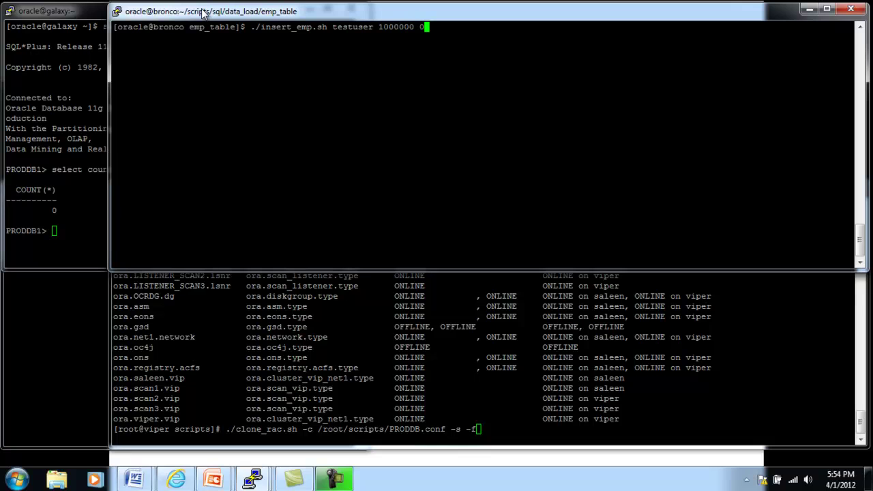
{"action": "left_click", "coordinate": [78, 15]}
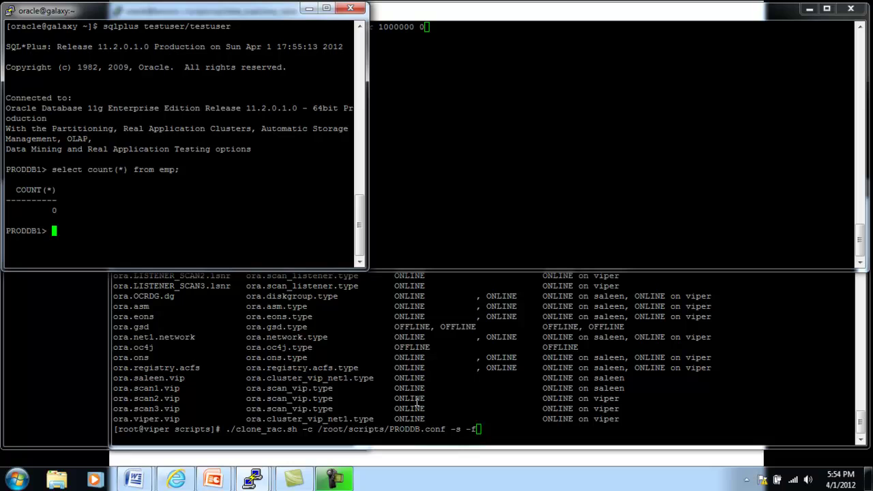
{"action": "left_click", "coordinate": [565, 14]}
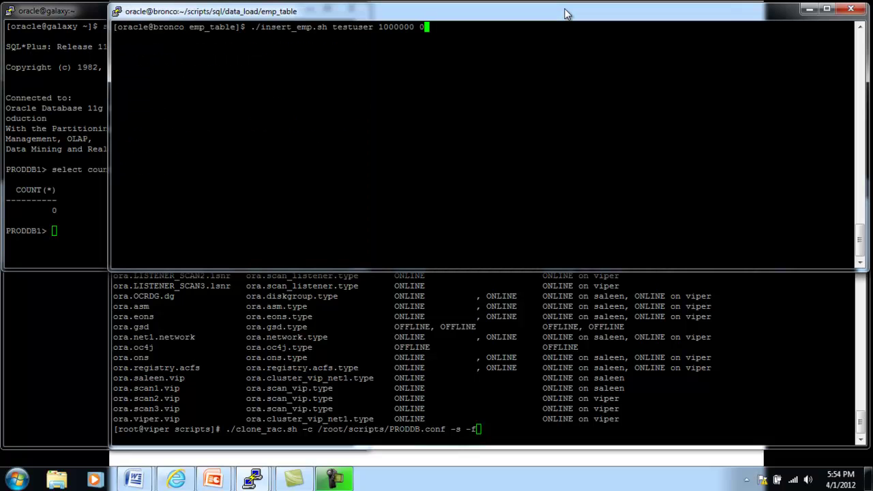
{"action": "key", "text": "Return"}
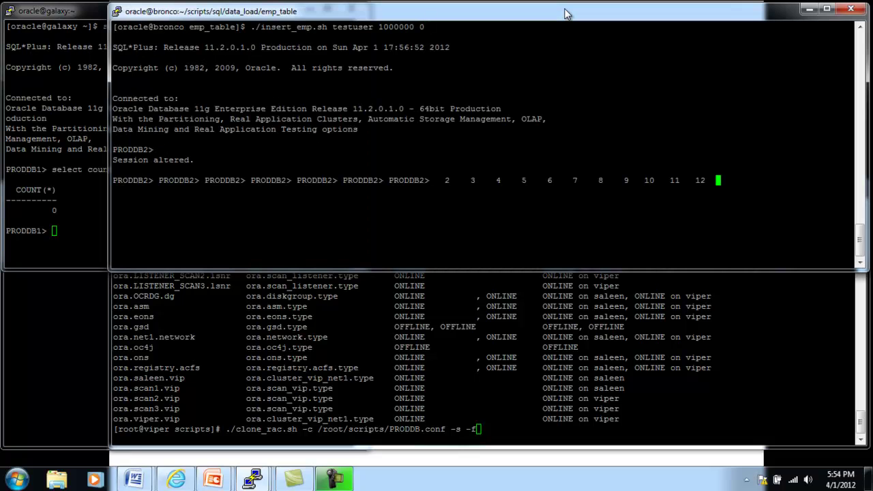
- Rerun the emp count in SQL*Plus (20624 rows) and launch clone_rac.sh on viper
{"action": "left_click", "coordinate": [71, 14]}
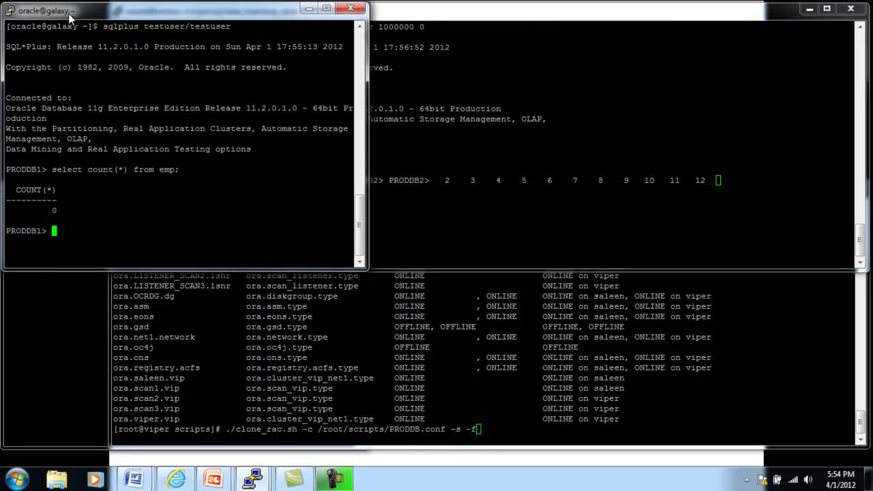
{"action": "type", "text": "/"}
{"action": "key", "text": "Return"}
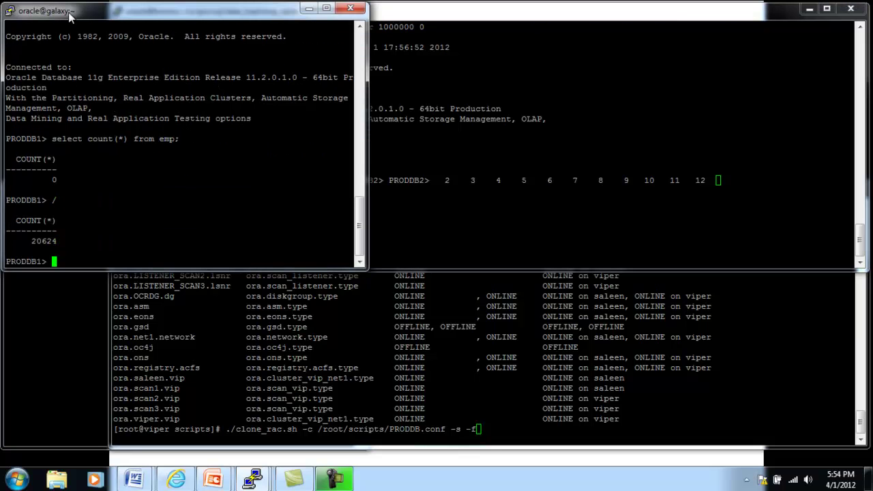
{"action": "left_click", "coordinate": [260, 352]}
{"action": "key", "text": "Return"}
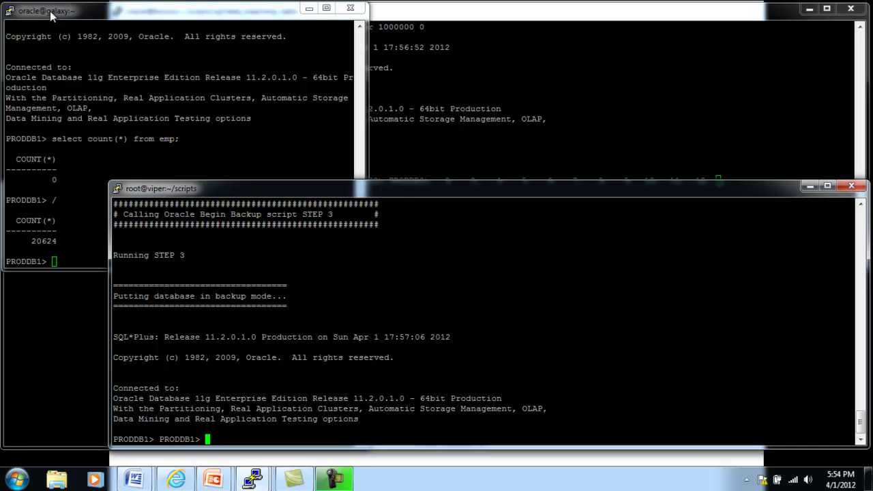
- Rerun the emp row count twice in SQL*Plus, watching it climb to 305629
{"action": "left_click", "coordinate": [49, 11]}
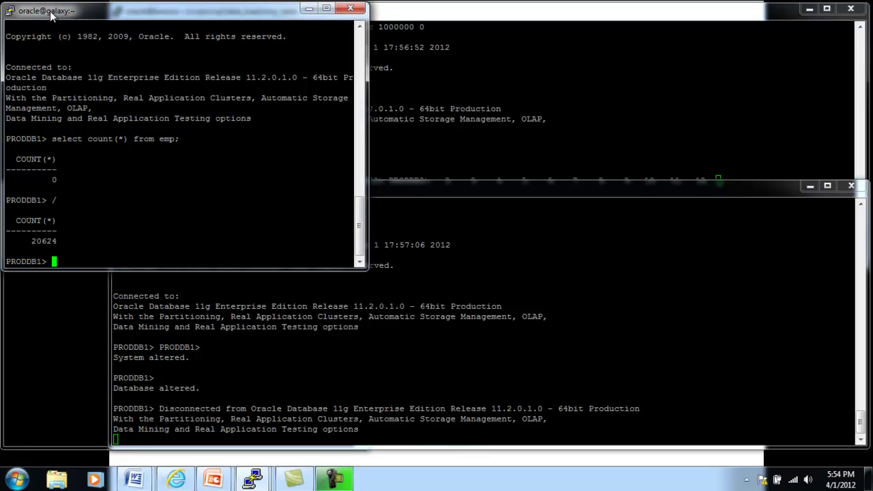
{"action": "type", "text": "/"}
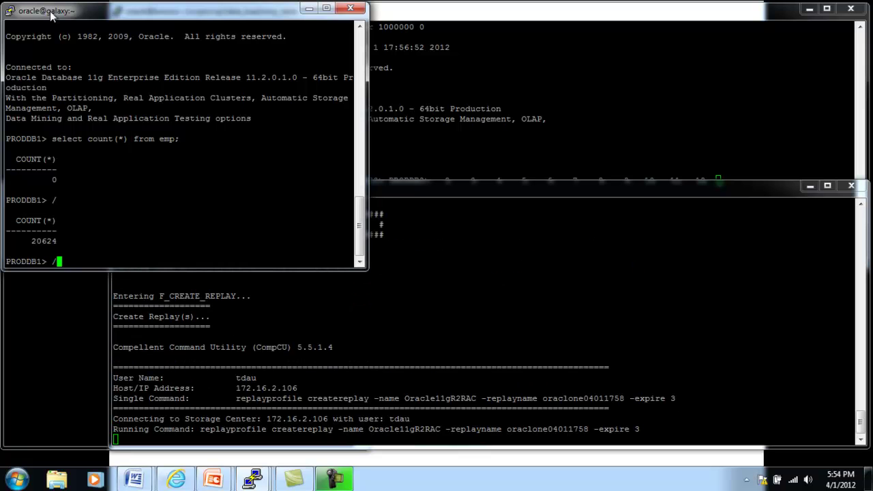
{"action": "key", "text": "Return"}
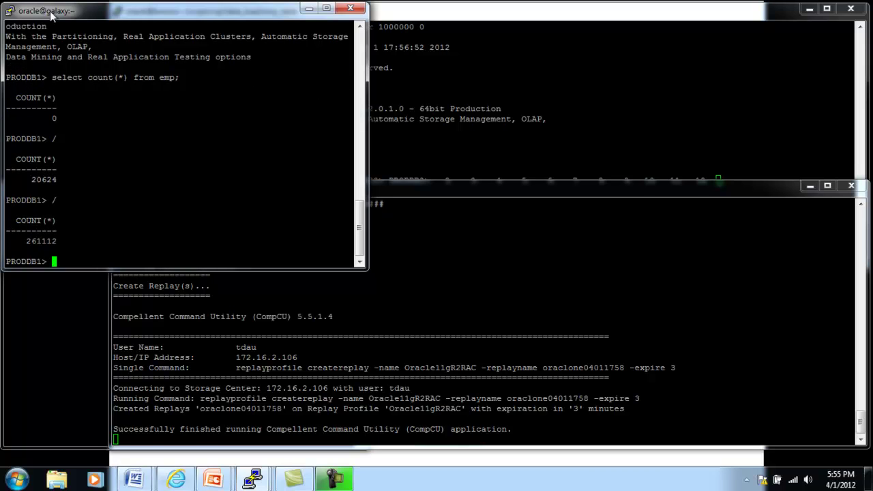
{"action": "type", "text": "/"}
{"action": "key", "text": "Return"}
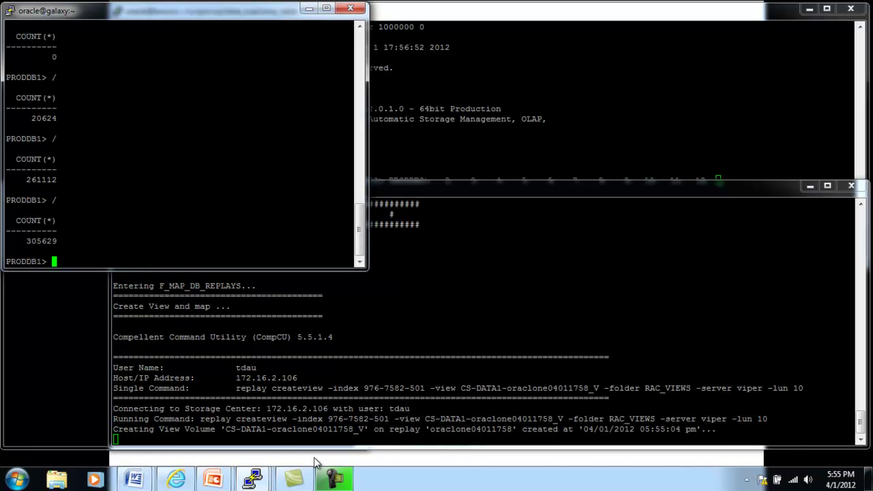
{"action": "key", "text": "alt+Tab"}
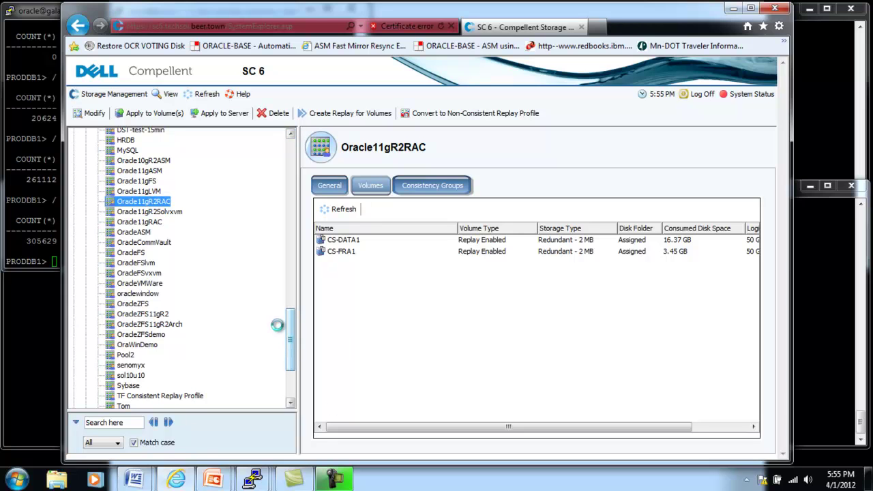
- Refresh and review Oracle11gR2RAC's 05:55:04 pm oraclone04011758 replays of CS-DATA1 and CS-FRA1
{"action": "left_click", "coordinate": [206, 94]}
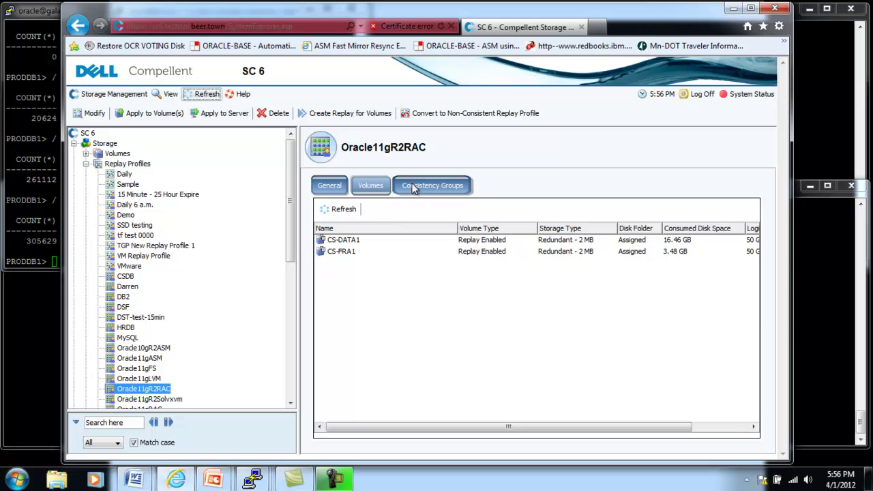
{"action": "left_click", "coordinate": [416, 189]}
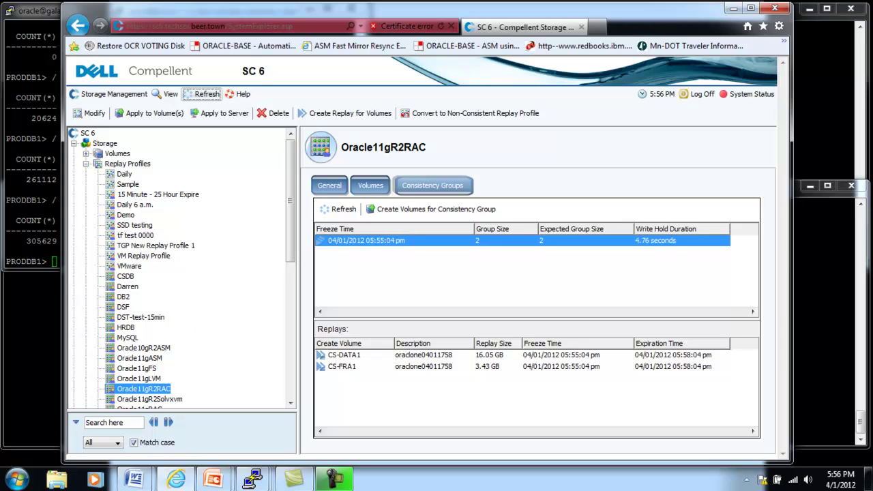
{"action": "left_click", "coordinate": [89, 156]}
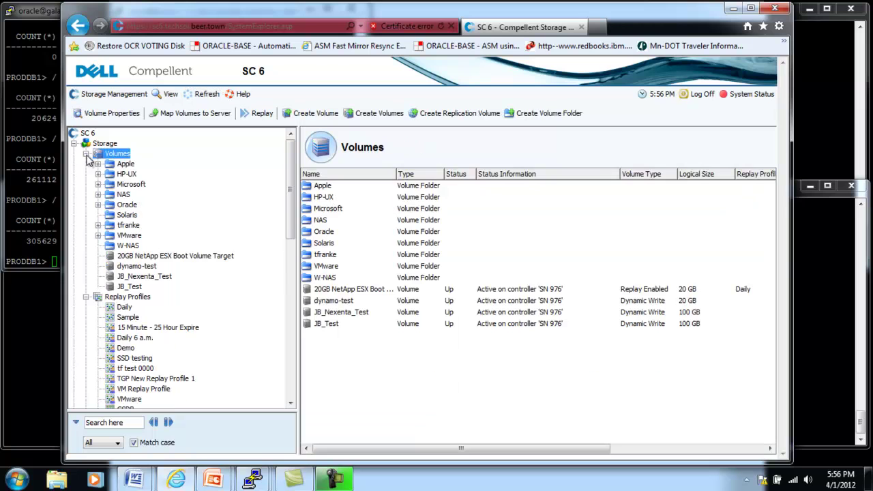
- Under Oracle > 11gR2 > RAC_VIEWS, check CS-FRA1-oraclone04011758_V's mappings to Viper and Saleen
{"action": "left_click", "coordinate": [100, 206]}
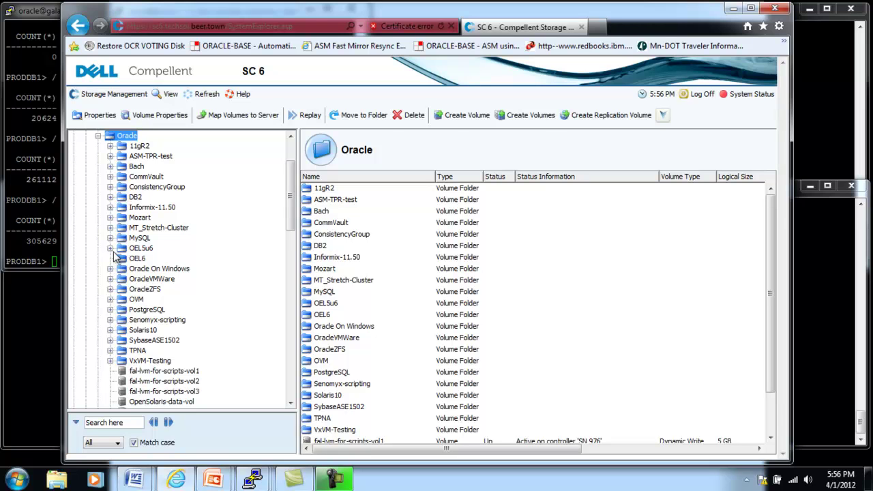
{"action": "left_click", "coordinate": [110, 146]}
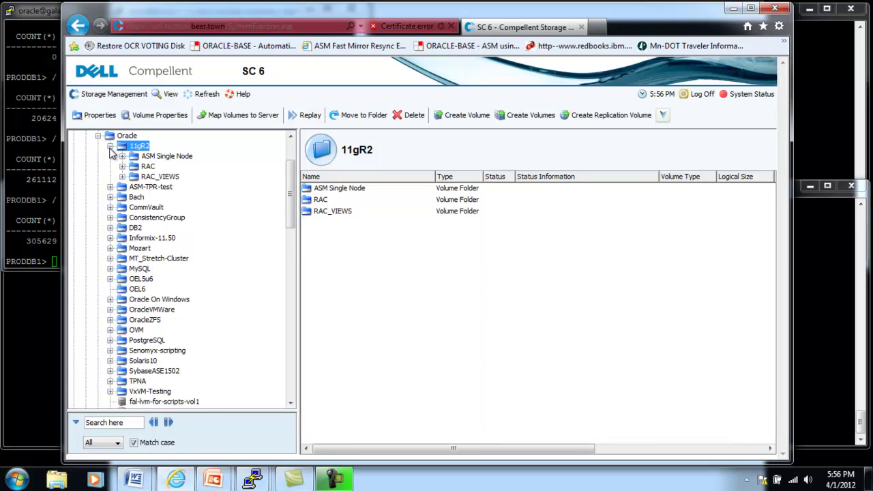
{"action": "left_click", "coordinate": [123, 176]}
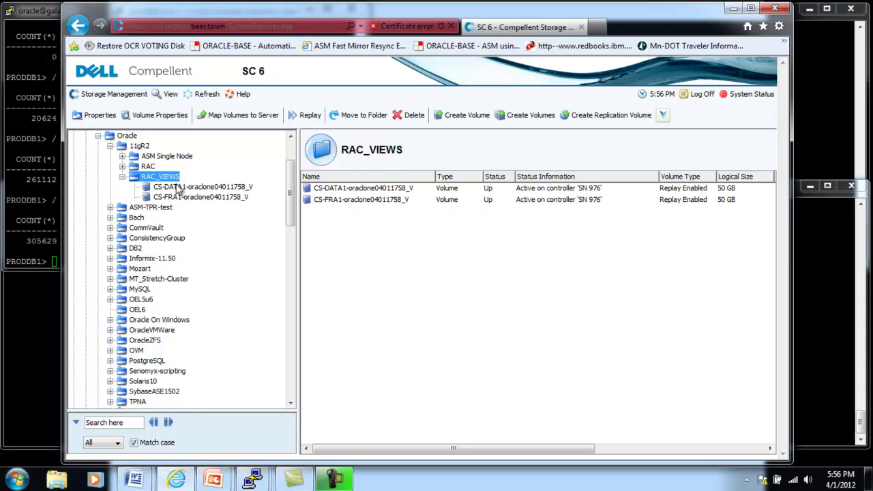
{"action": "left_click", "coordinate": [220, 198]}
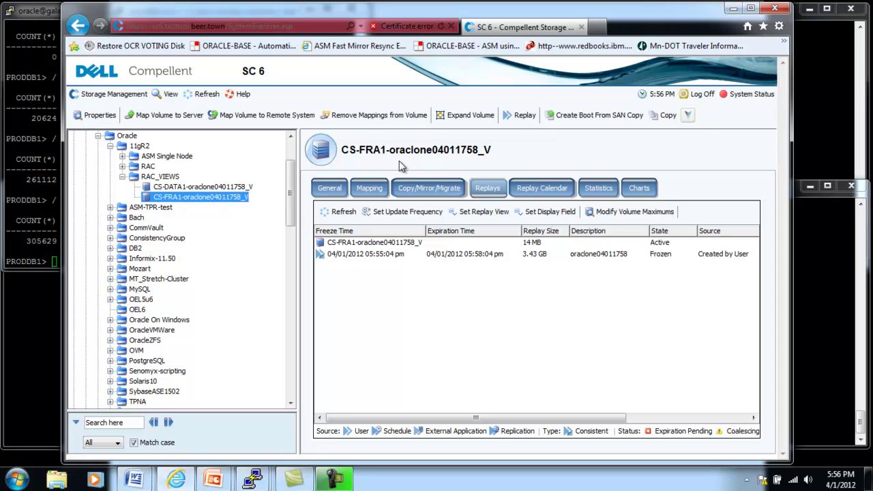
{"action": "left_click", "coordinate": [371, 189]}
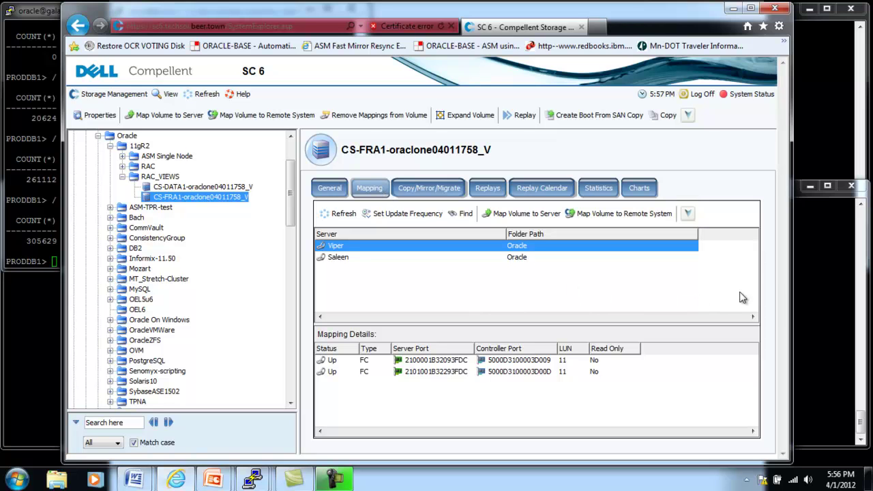
{"action": "left_click", "coordinate": [808, 272]}
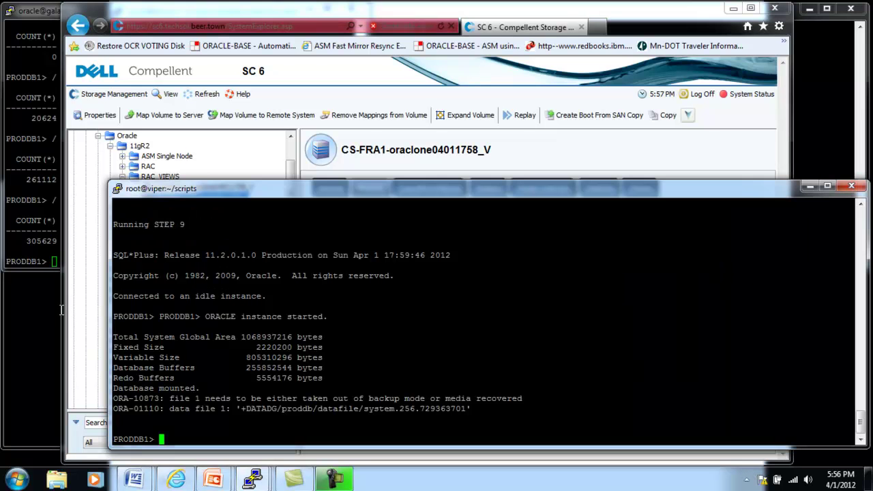
- Check progress in the saleen, viper and bronco data-load terminals
{"action": "left_click", "coordinate": [20, 343]}
{"action": "left_click", "coordinate": [807, 73]}
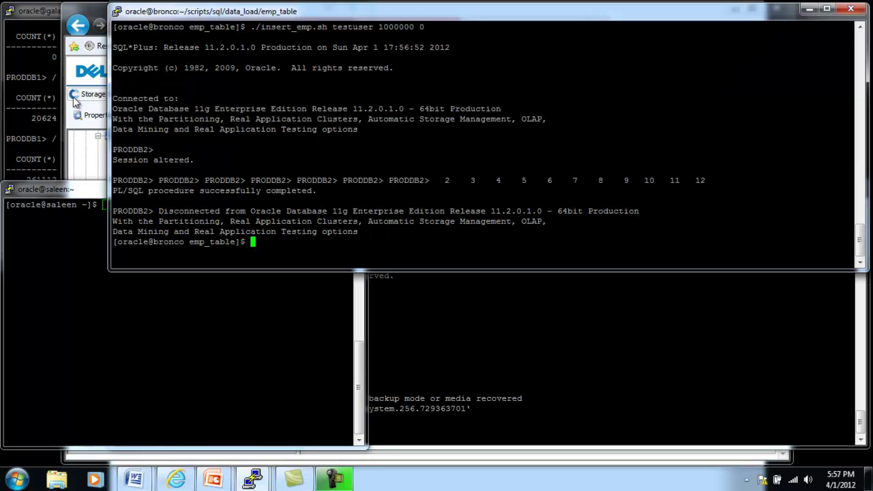
{"action": "left_click", "coordinate": [25, 109]}
{"action": "left_click", "coordinate": [517, 312]}
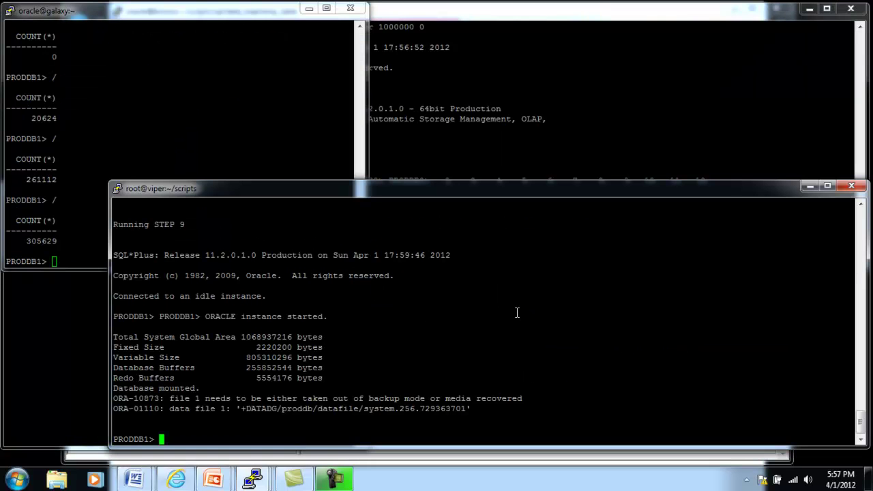
{"action": "left_click", "coordinate": [520, 121]}
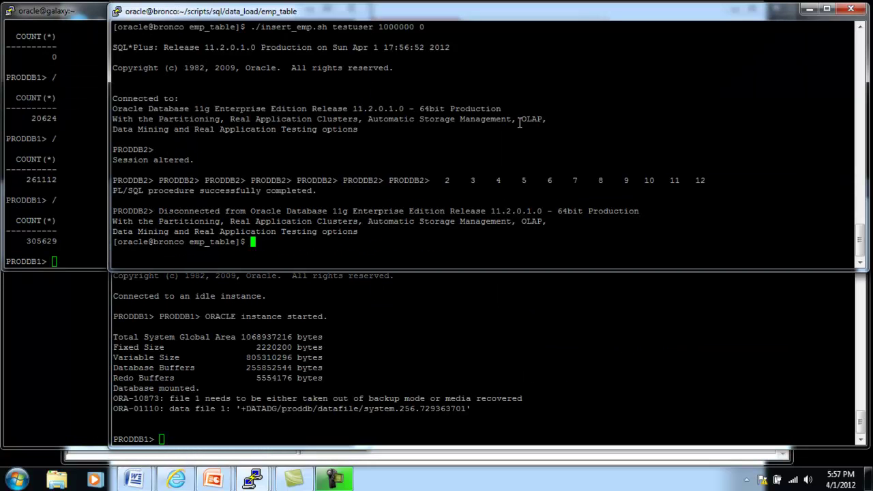
- Rerun the row count on the galaxy source database, now reporting 1000000 rows
{"action": "left_click", "coordinate": [52, 174]}
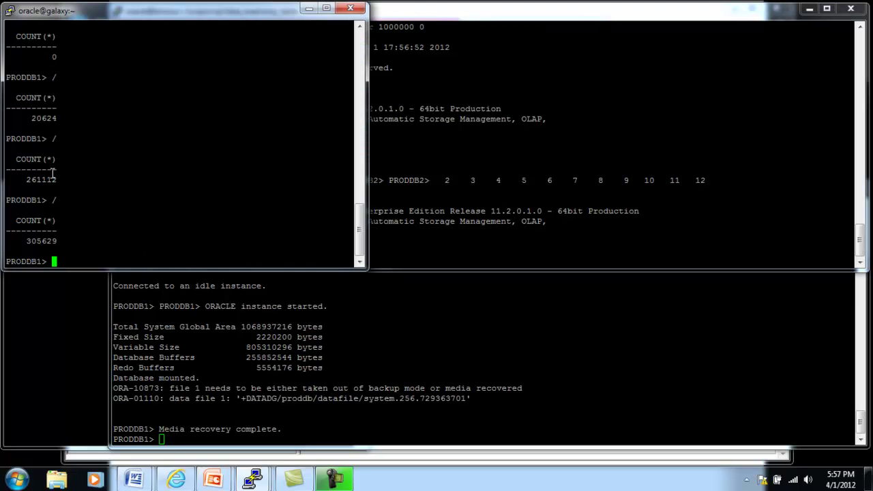
{"action": "type", "text": "/"}
{"action": "key", "text": "Return"}
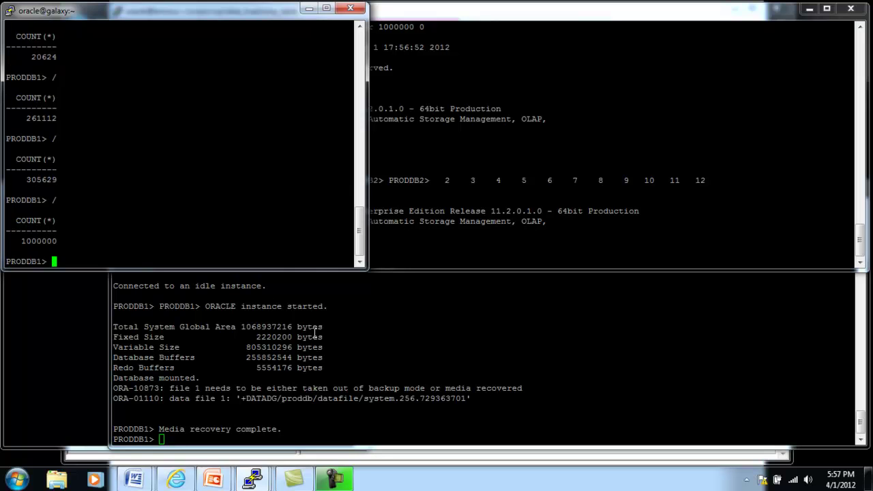
{"action": "left_click", "coordinate": [335, 348]}
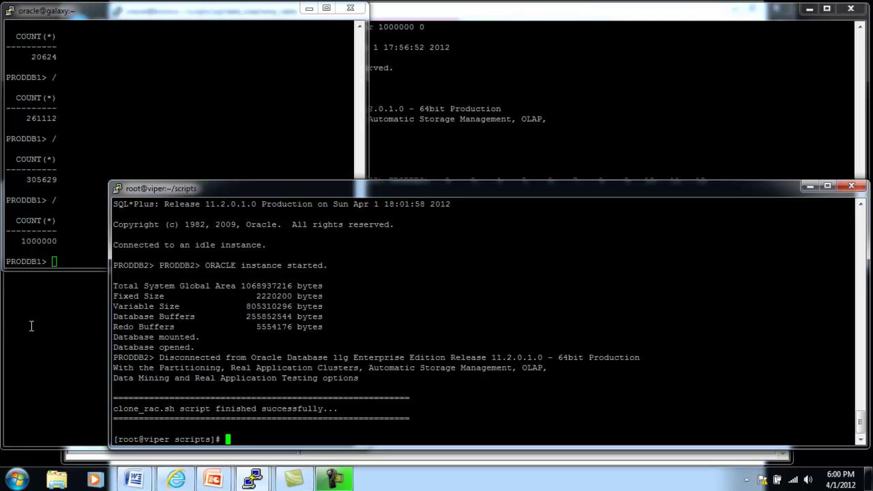
- Connect SQL*Plus on saleen to the cloned database as testuser
{"action": "left_click", "coordinate": [50, 335]}
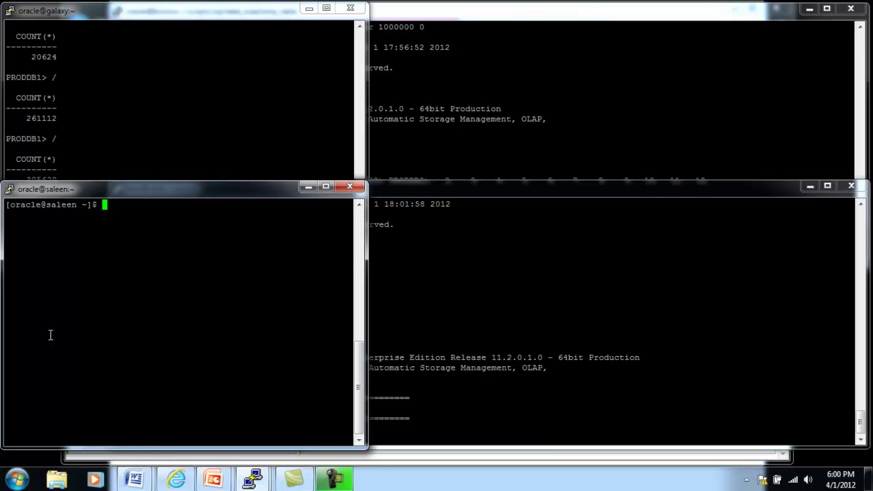
{"action": "type", "text": "sqlplus testuser/testuser"}
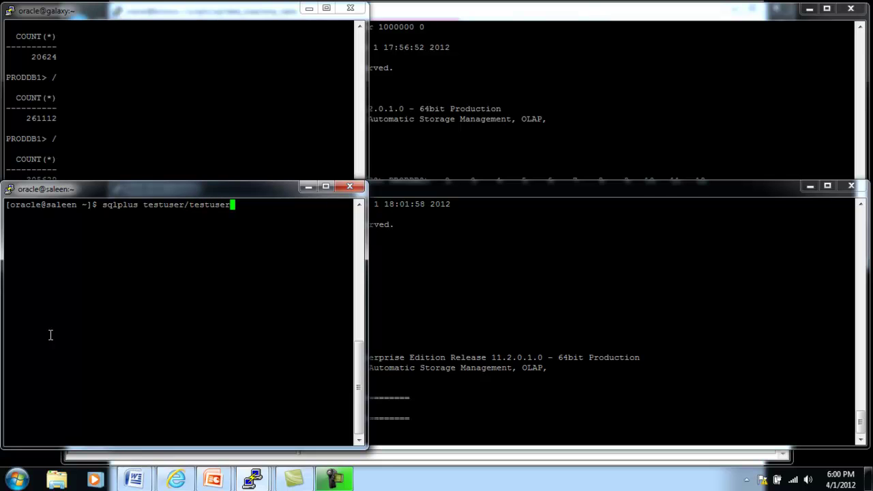
{"action": "key", "text": "Return"}
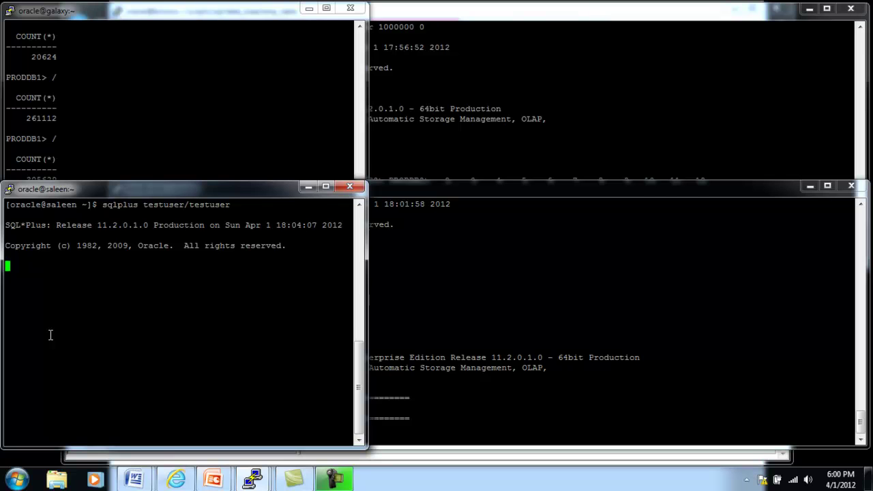
- Count the clone's emp rows (263140) and compare with the source's 261112
{"action": "type", "text": "select count(*)"}
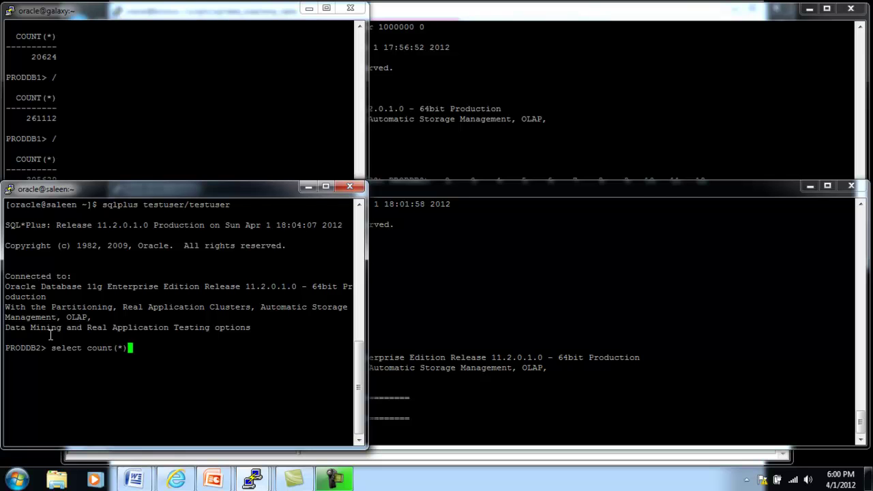
{"action": "type", "text": " from emp;"}
{"action": "key", "text": "Return"}
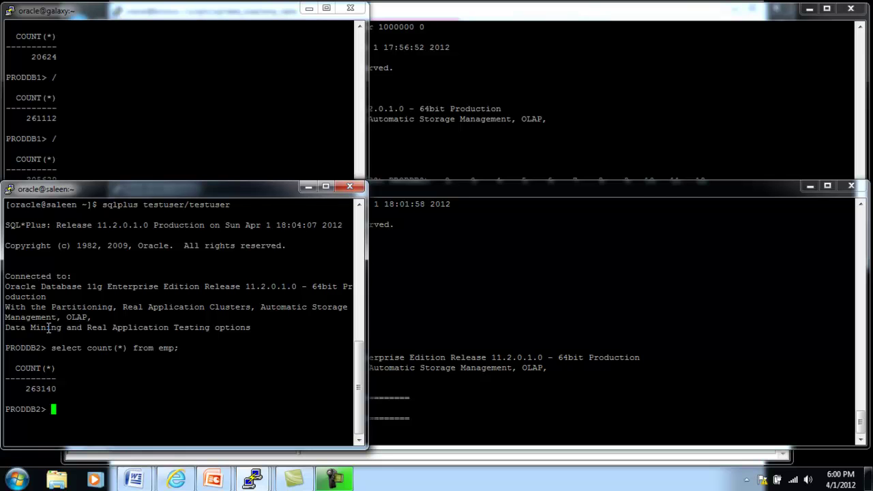
{"action": "double_click", "coordinate": [29, 390]}
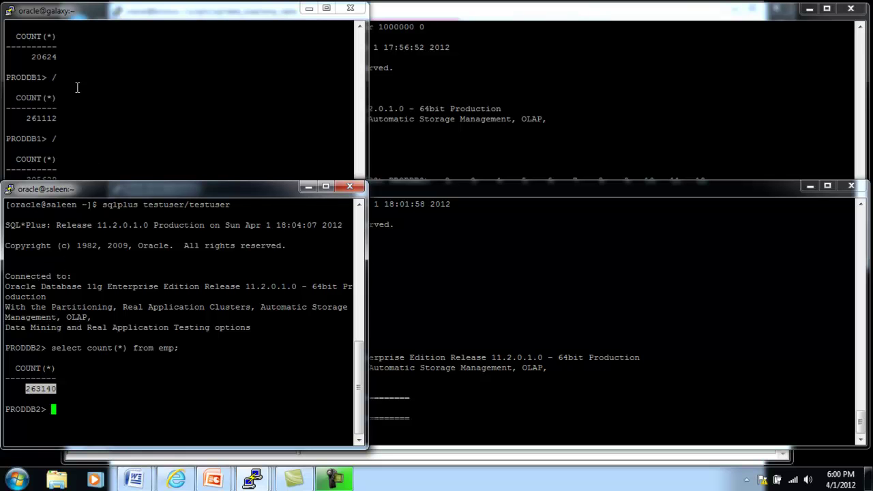
{"action": "double_click", "coordinate": [39, 118]}
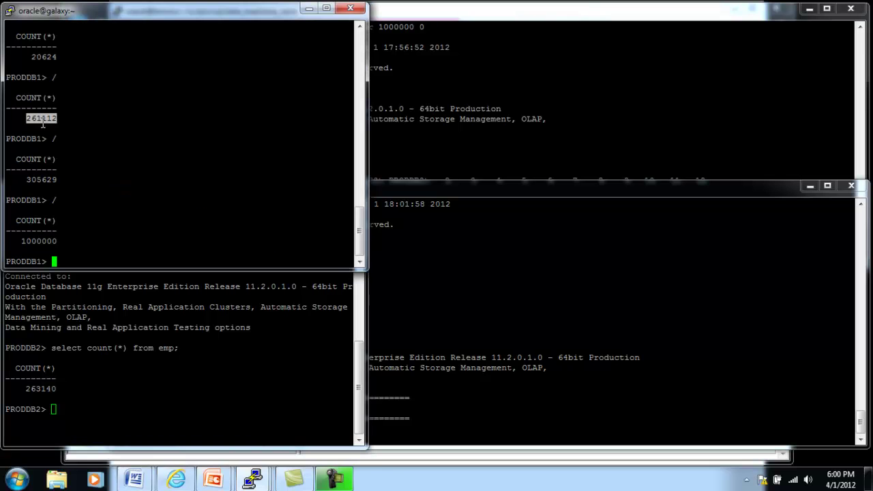